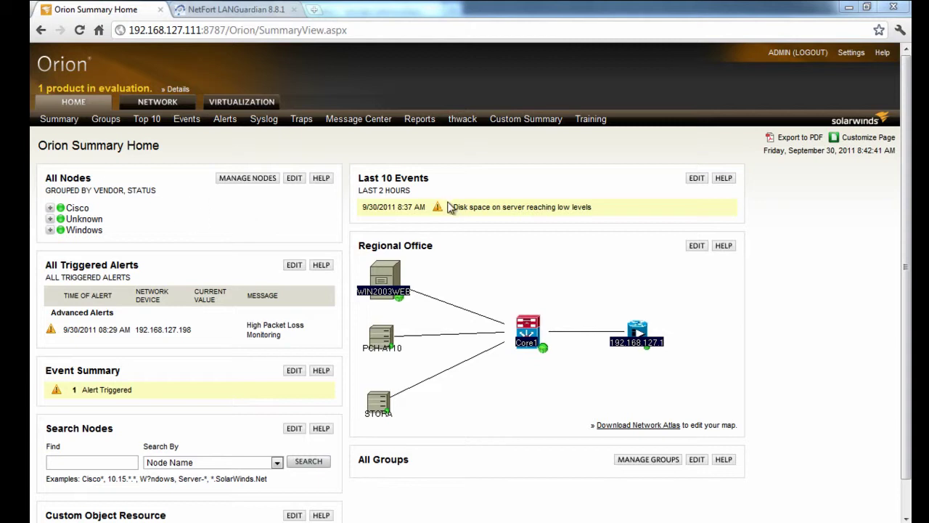
- Open the WIN2003WEB C:\ low-disk-space volume and drill the 6.95 GB microsoft-ds traffic into its TCP 445 session
click(537, 212)
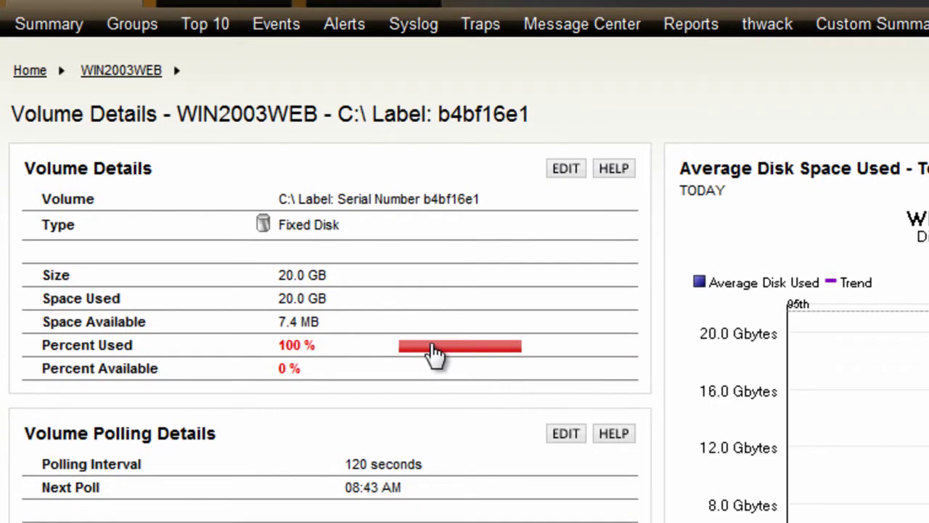
scroll(434, 353, down, 5)
scroll(358, 296, up, 1)
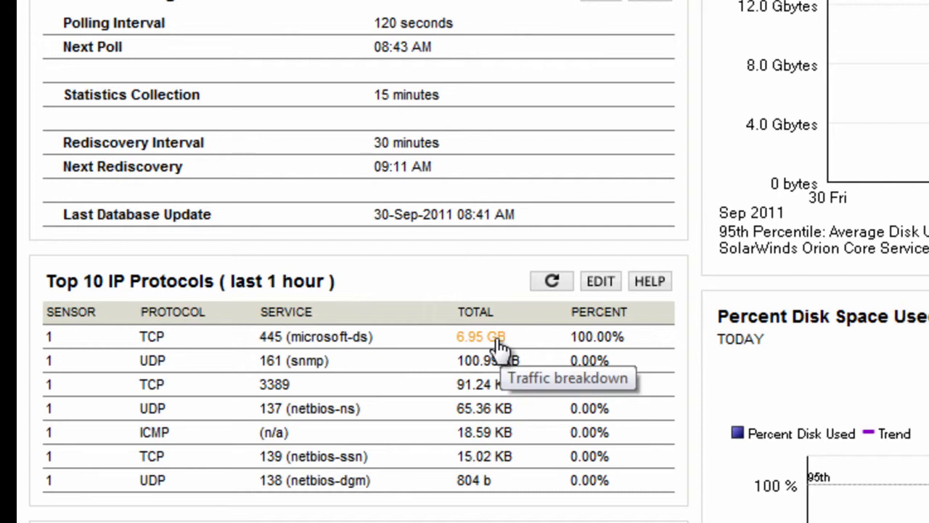
click(493, 338)
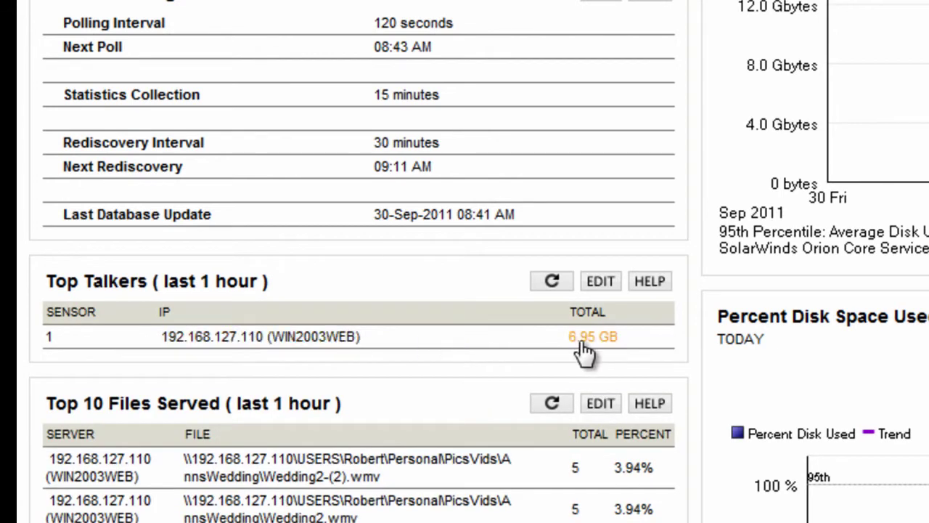
click(573, 336)
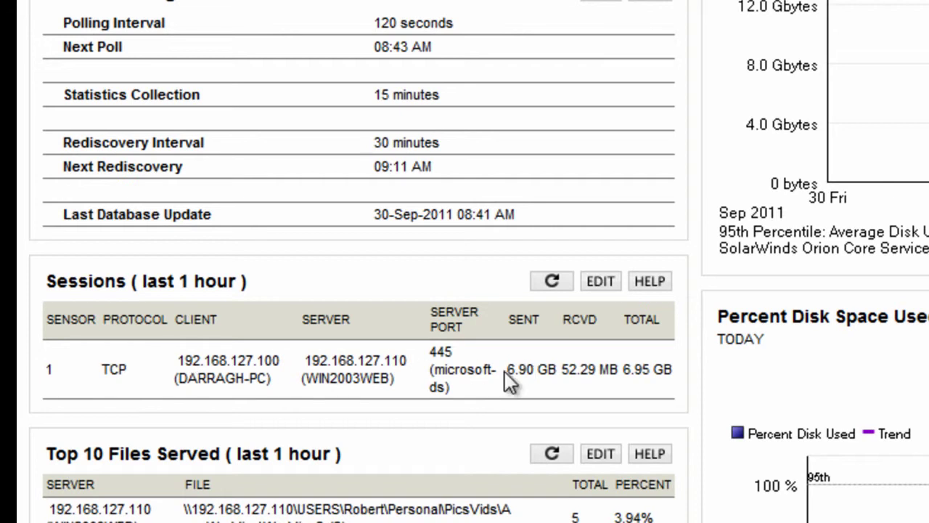
drag(506, 372, 559, 370)
scroll(544, 356, down, 3)
scroll(542, 348, down, 2)
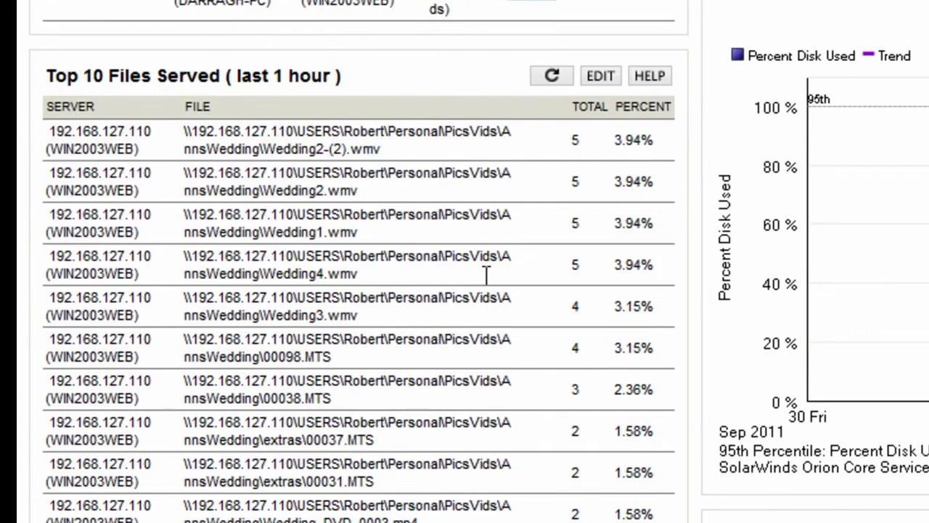
click(574, 142)
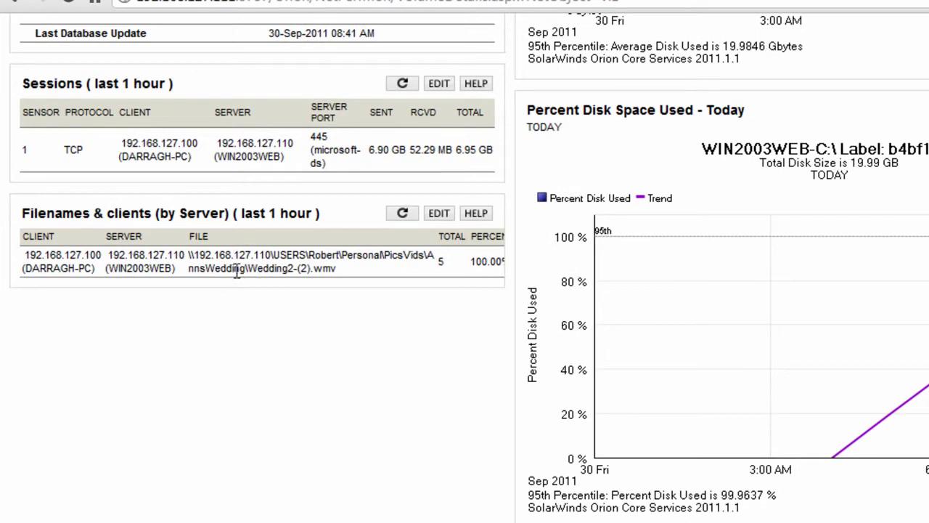
click(401, 214)
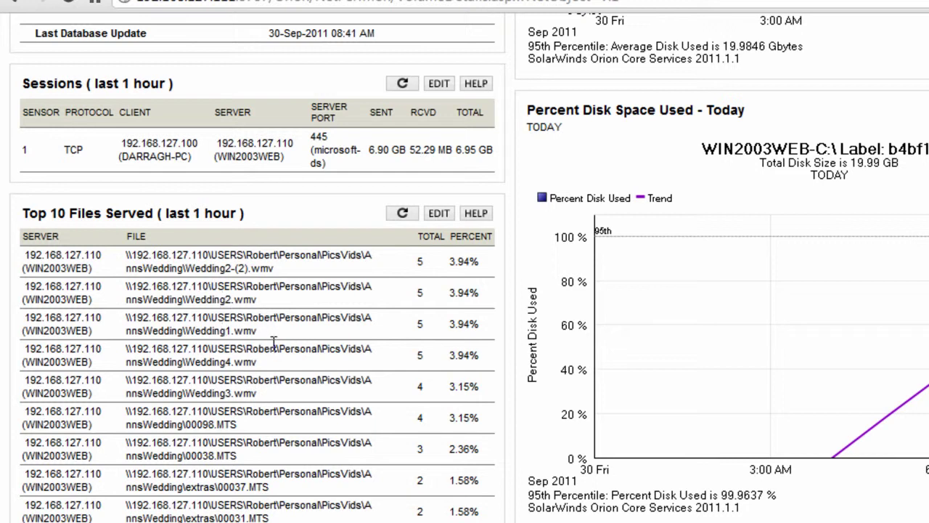
scroll(303, 372, up, 5)
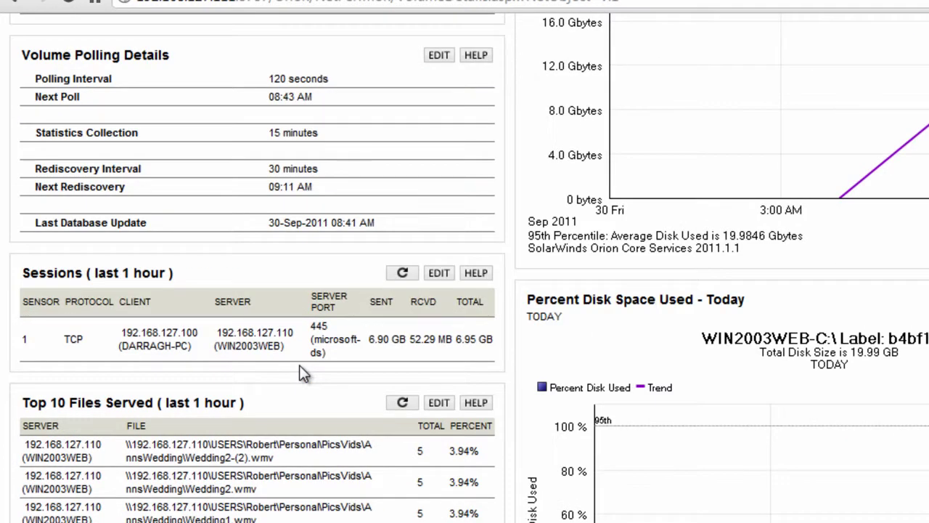
scroll(303, 373, up, 3)
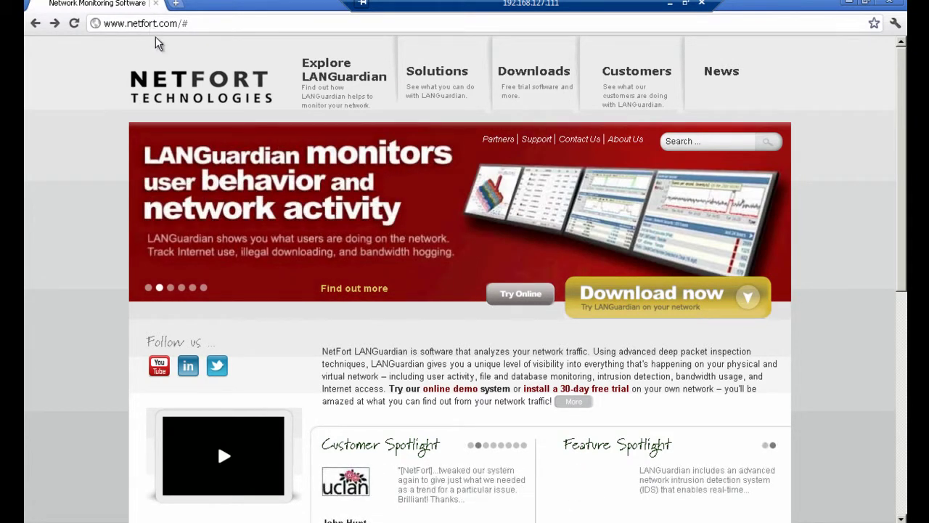
- On netfort.com, follow the SolarWinds Orion banner to the LANGuardian integration pack download page
click(181, 288)
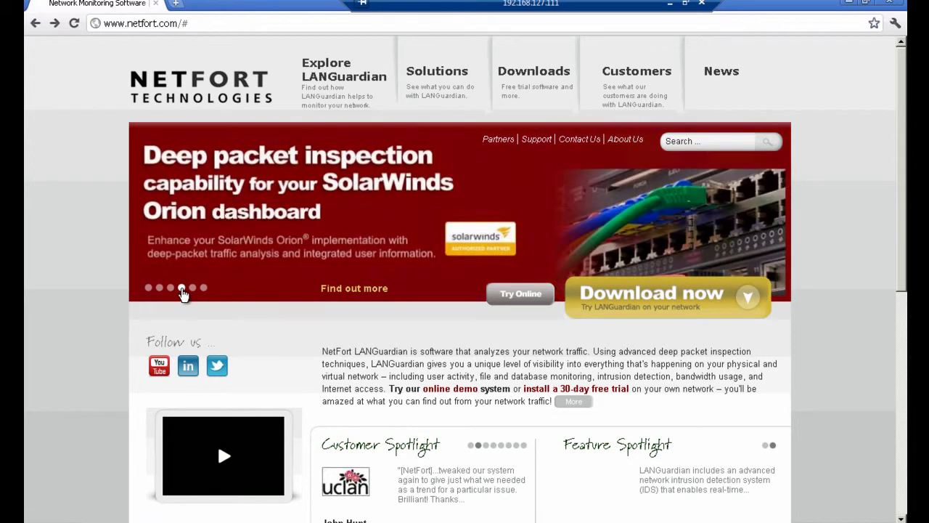
click(349, 291)
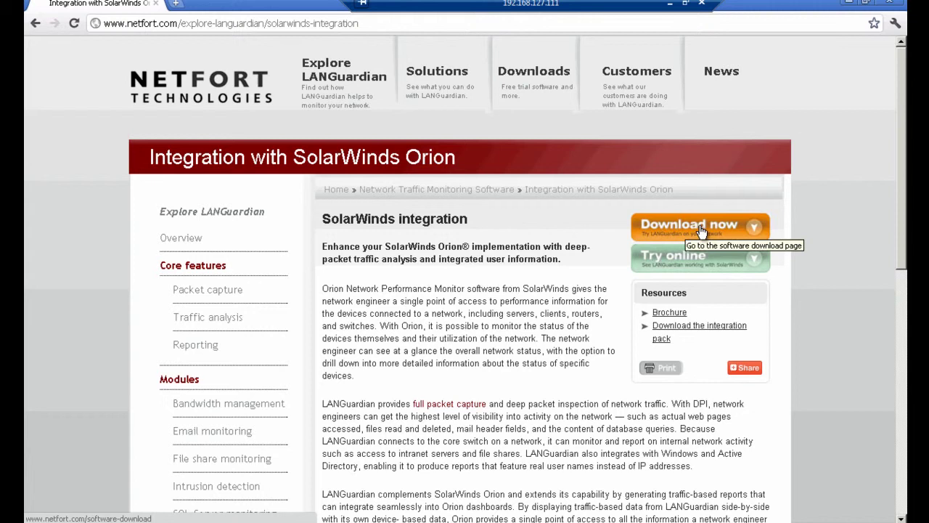
click(687, 332)
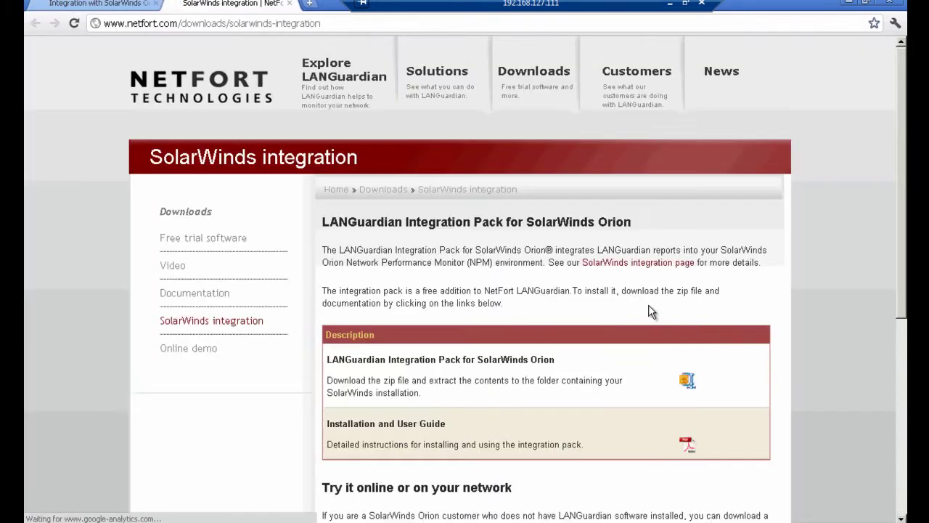
scroll(651, 311, down, 5)
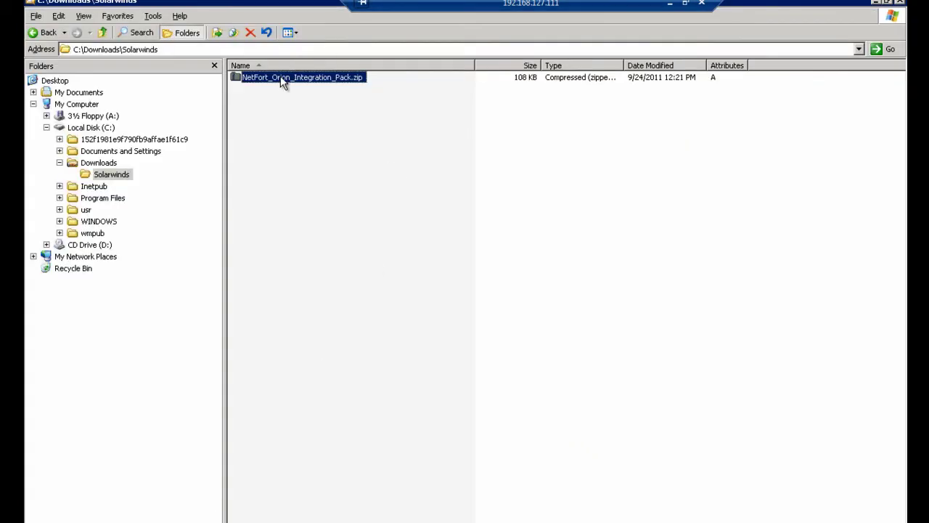
- Start extracting NetFort_Orion_Integration_Pack.zip, browse toward Inetpub's SolarWinds folder, then cancel the extraction
right_click(294, 78)
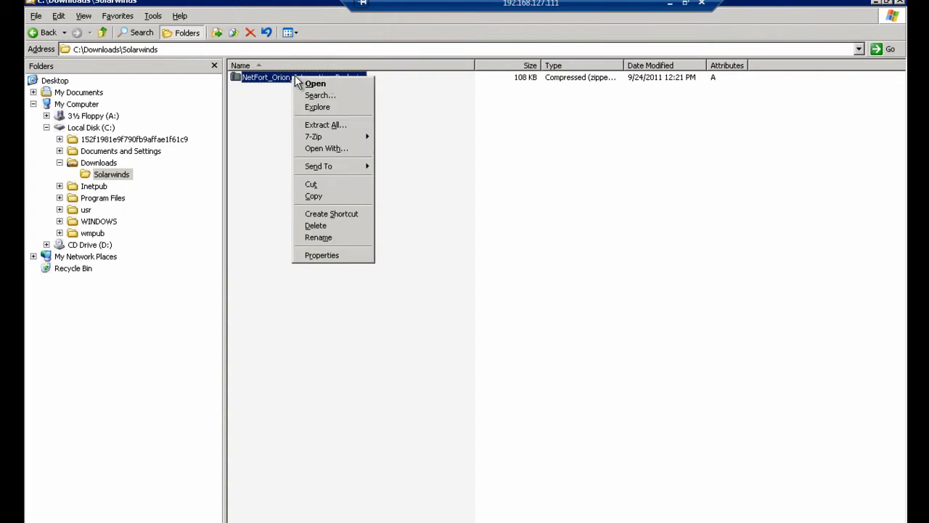
mouse_move(345, 142)
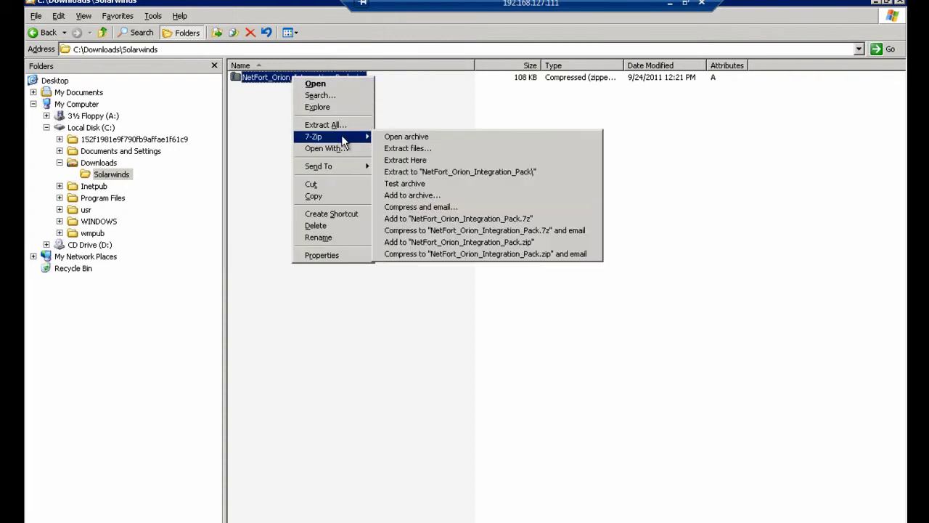
click(406, 146)
click(599, 214)
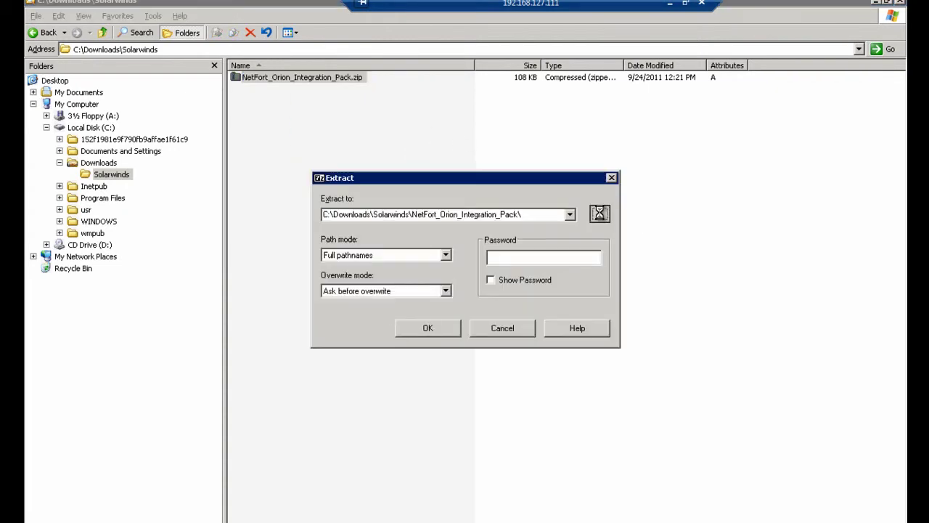
click(420, 239)
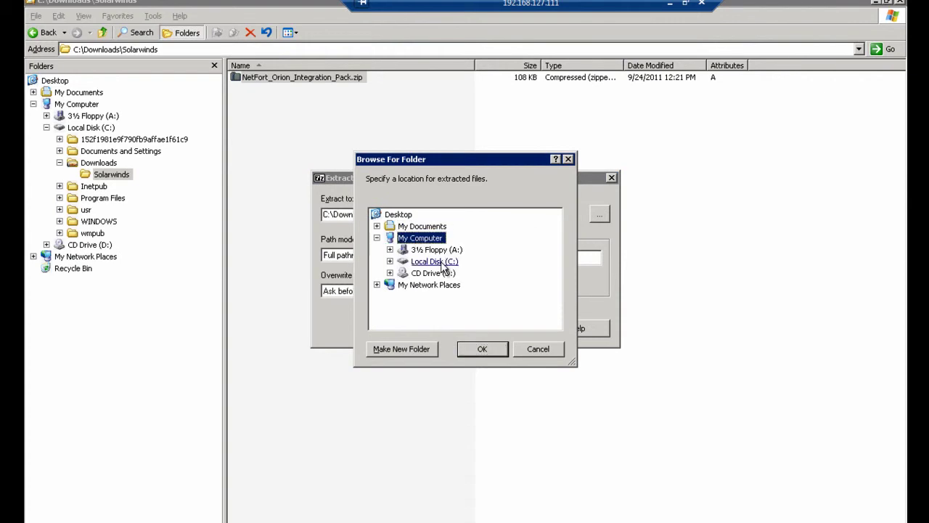
double_click(434, 262)
double_click(440, 273)
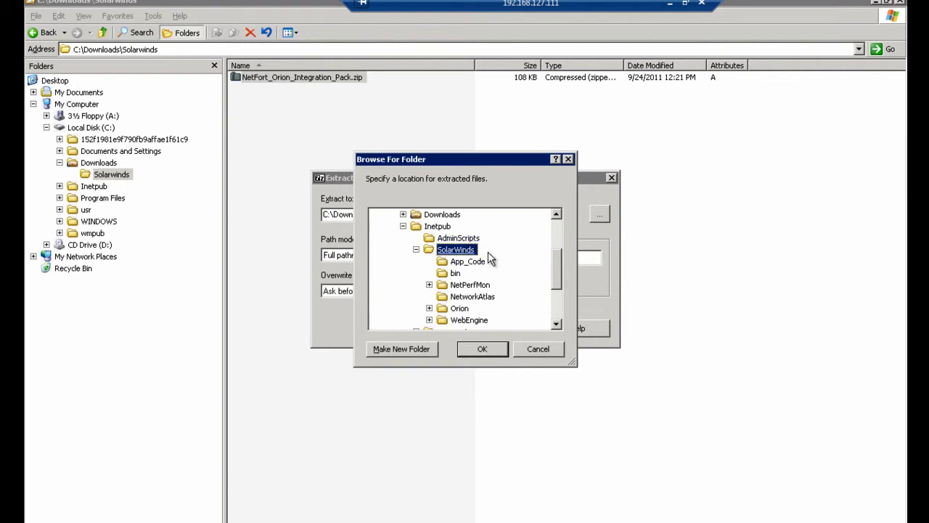
click(543, 349)
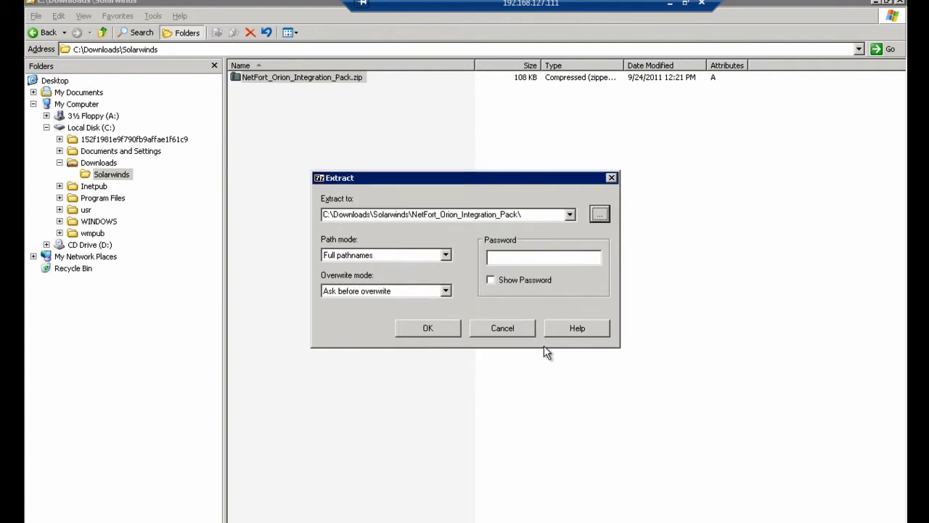
click(501, 331)
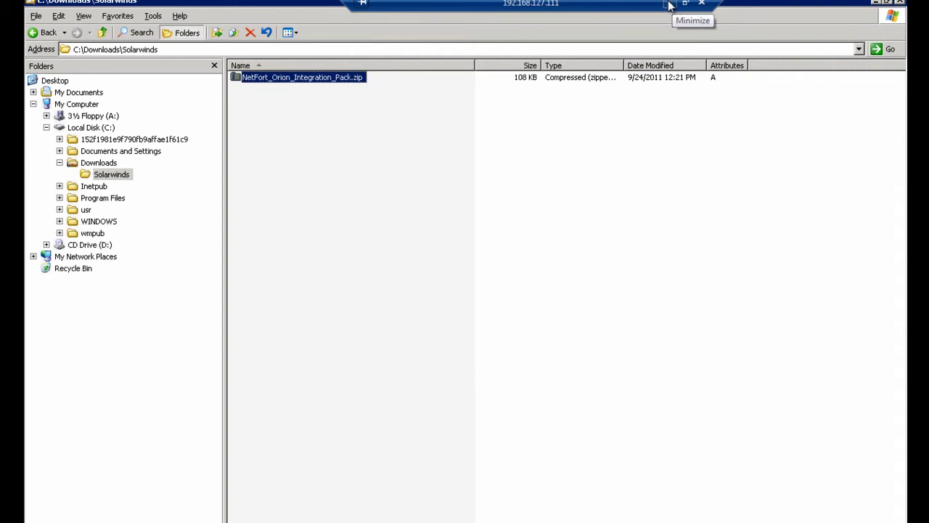
- Back in Orion, open the low-disk-space volume's details and start customizing the Volume Details page
click(669, 5)
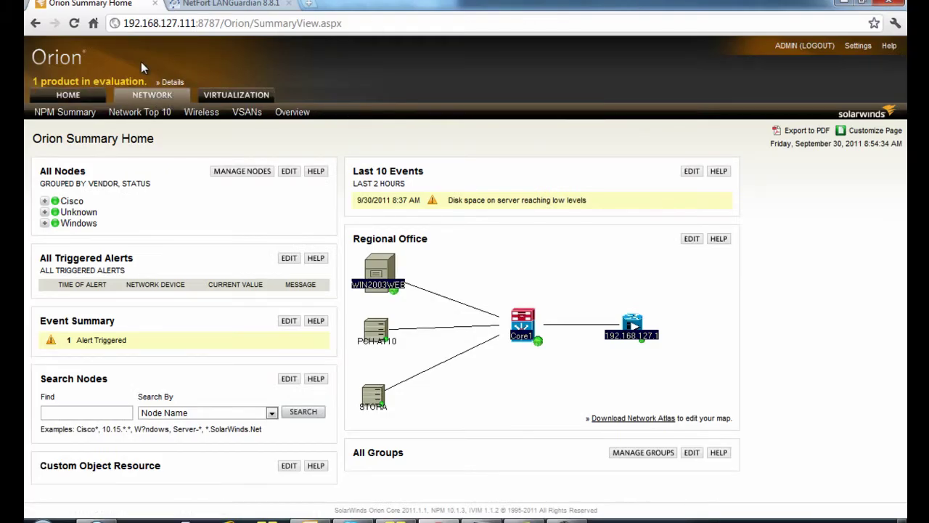
click(541, 204)
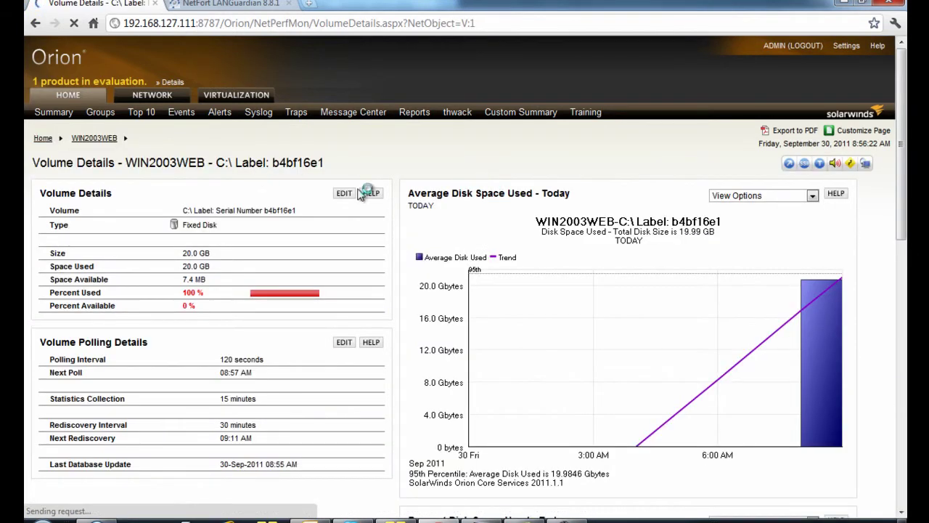
scroll(444, 226, down, 3)
scroll(466, 228, up, 3)
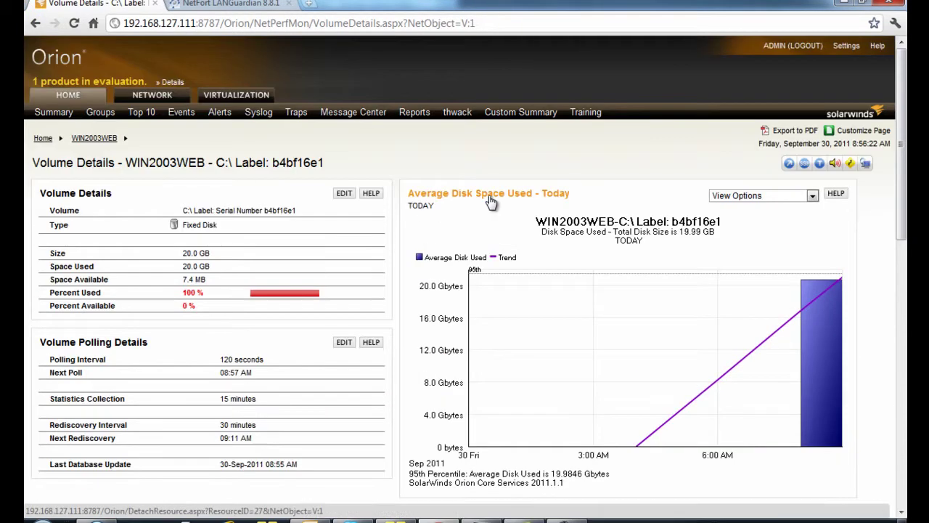
click(863, 131)
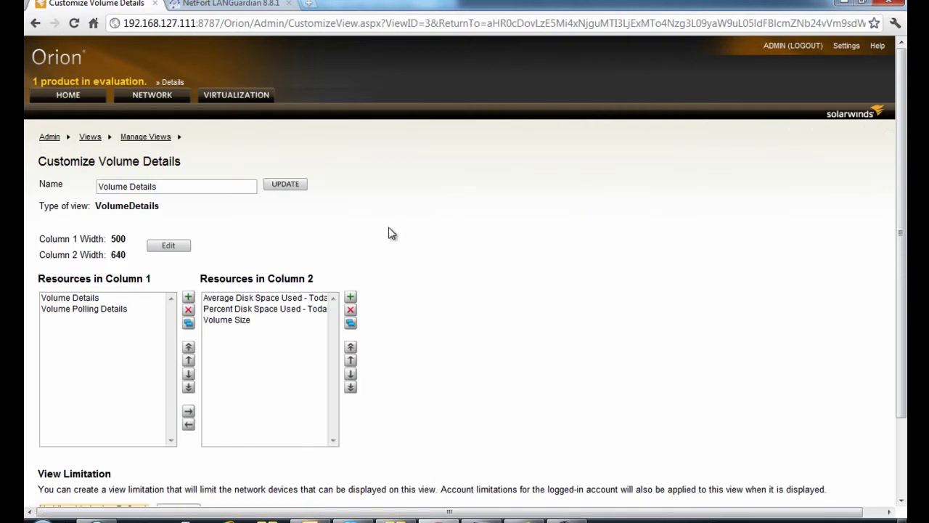
- Add resources to Column 1 from Netfort Reports for Node Details View: Top XX Files Served and Top XX IP Protocols
click(188, 299)
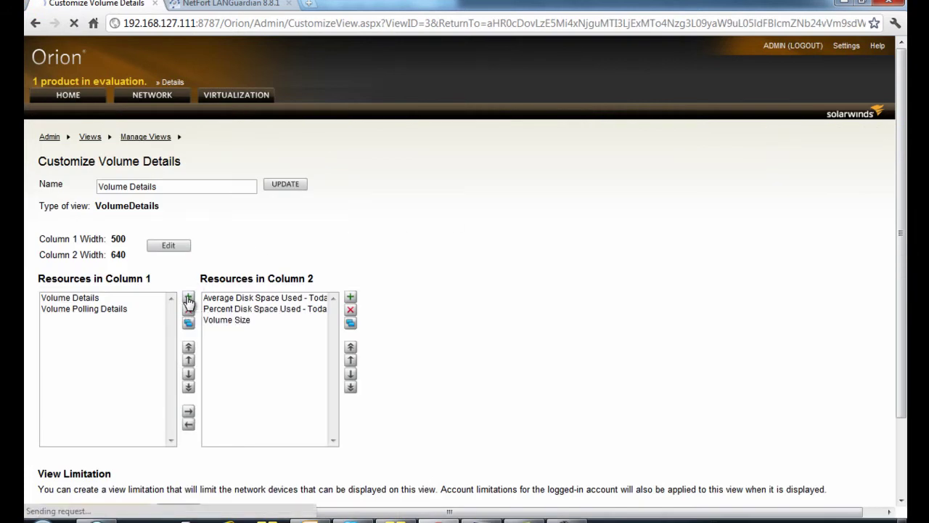
scroll(212, 297, down, 3)
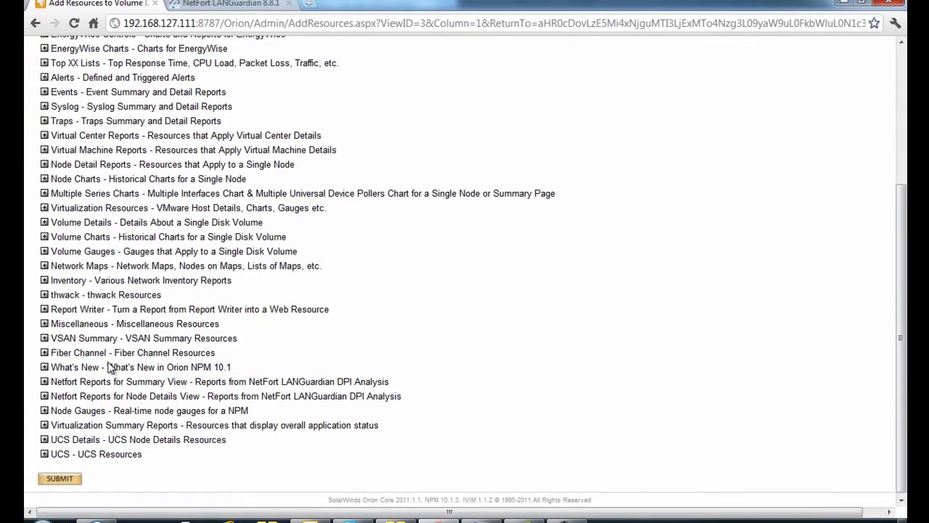
click(44, 396)
scroll(109, 363, down, 3)
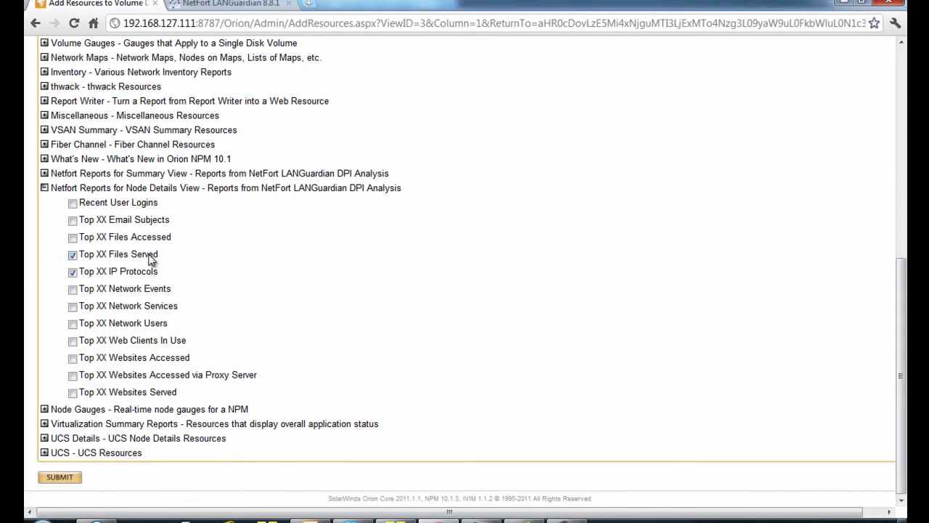
- Submit the NetFort resources, move Top XX IP Protocols above Files Served, and save the layout
click(71, 476)
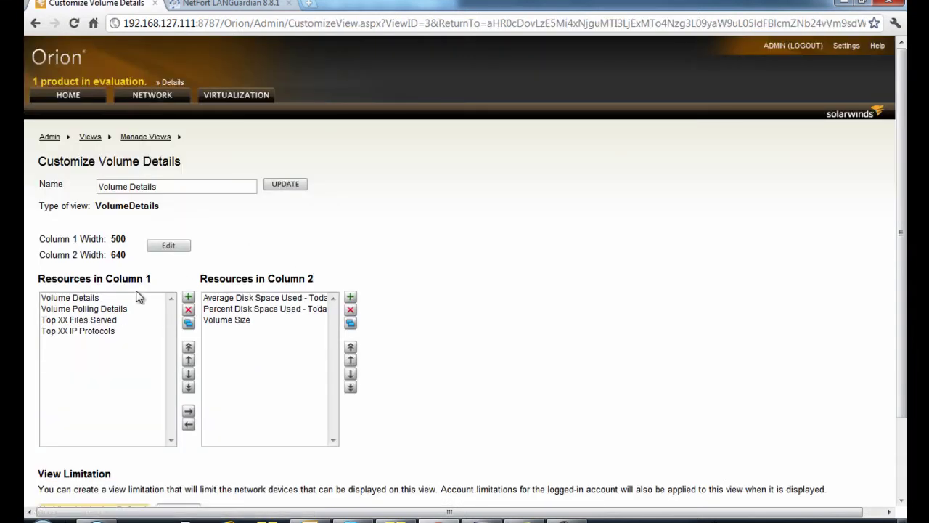
click(94, 331)
click(188, 360)
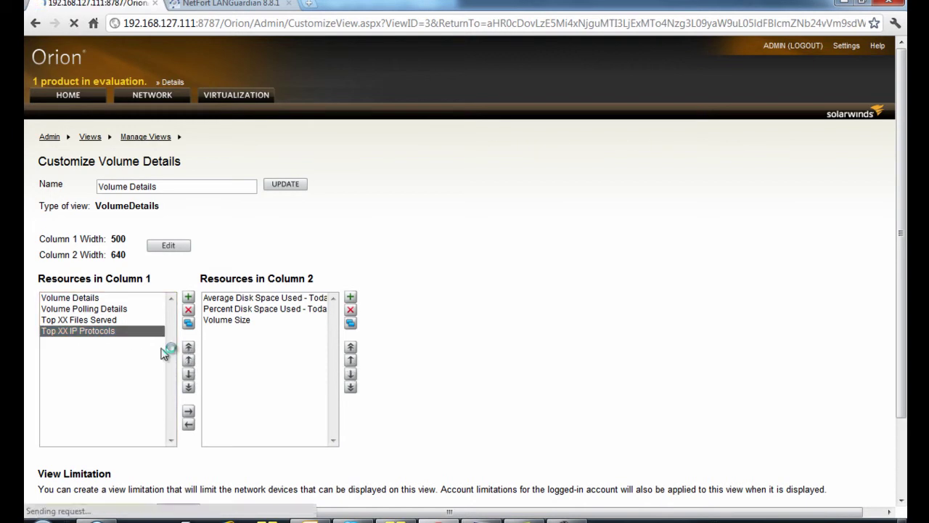
scroll(116, 351, down, 3)
click(60, 446)
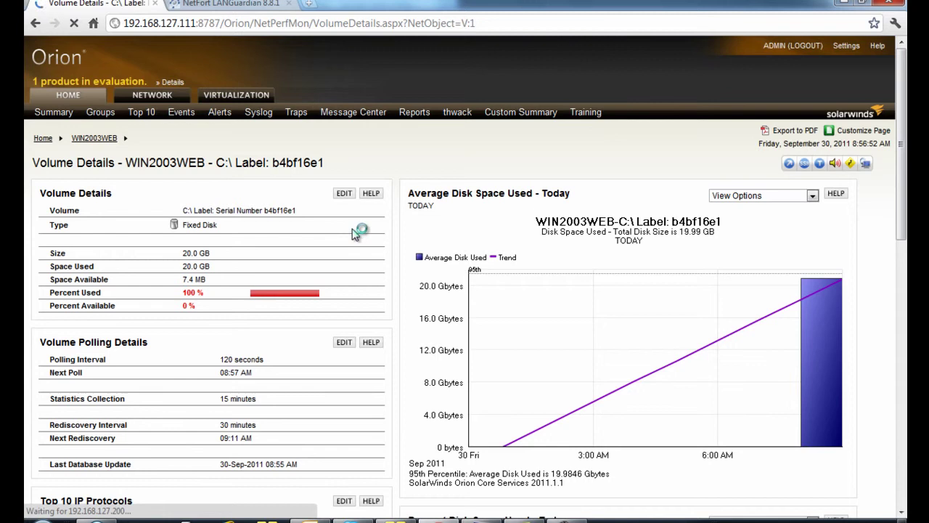
- Test the new Top 10 IP Protocols panel by drilling into 6.95 GB and refreshing back
scroll(355, 230, down, 3)
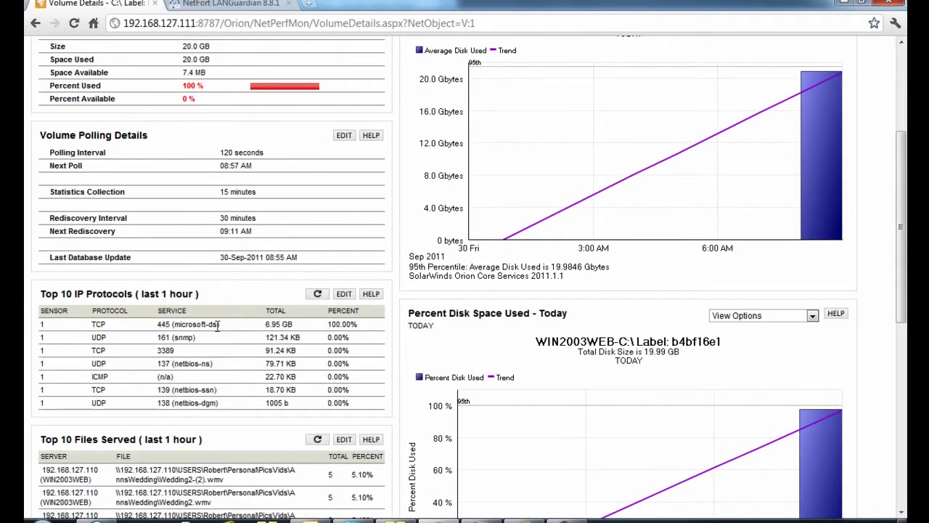
scroll(267, 285, down, 2)
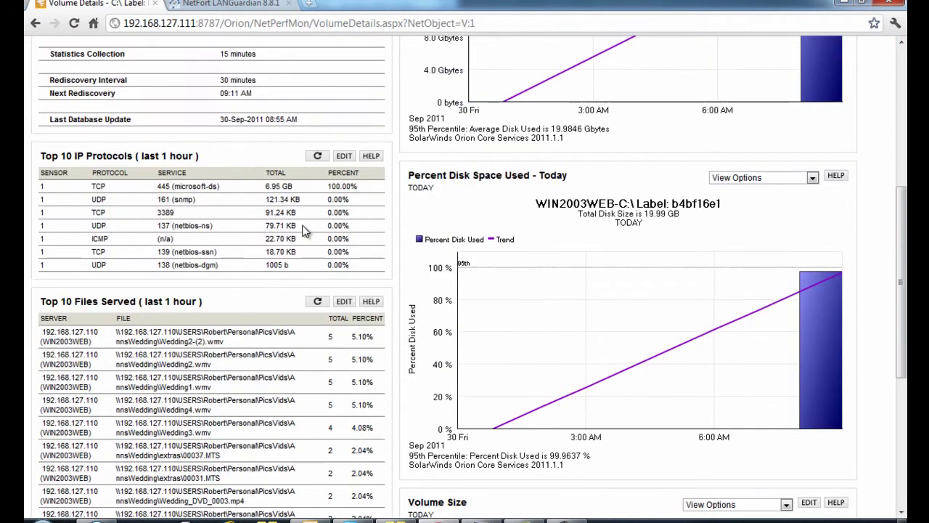
click(283, 188)
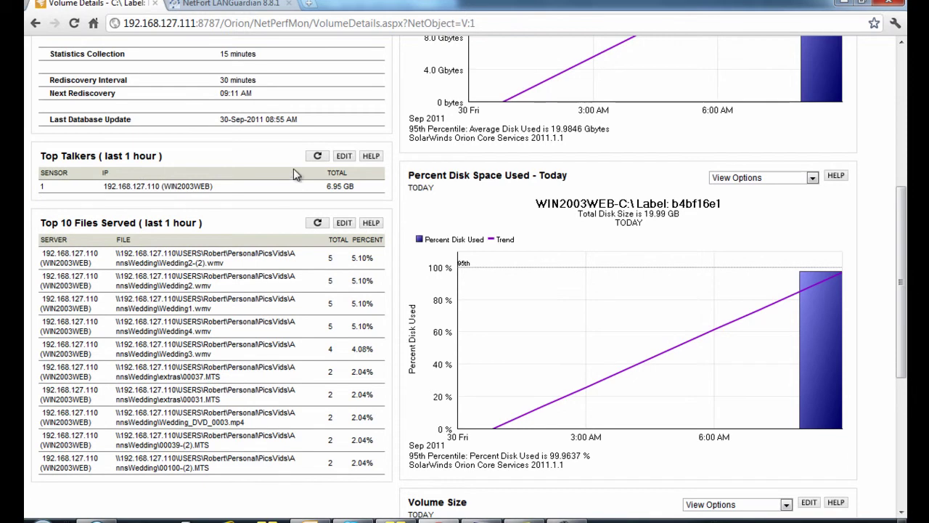
click(317, 156)
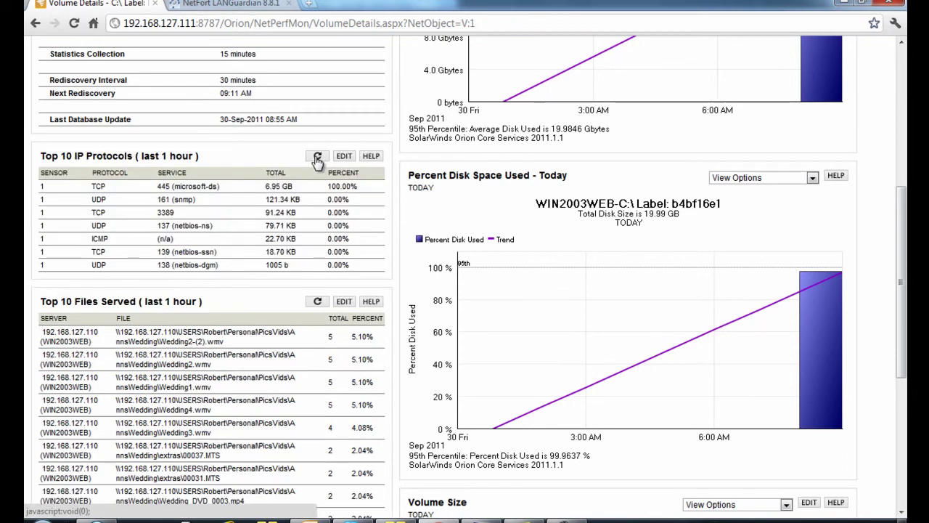
- Limit the IP protocols table to a maximum of 5 rows so it reads Top 5 IP Protocols
click(344, 156)
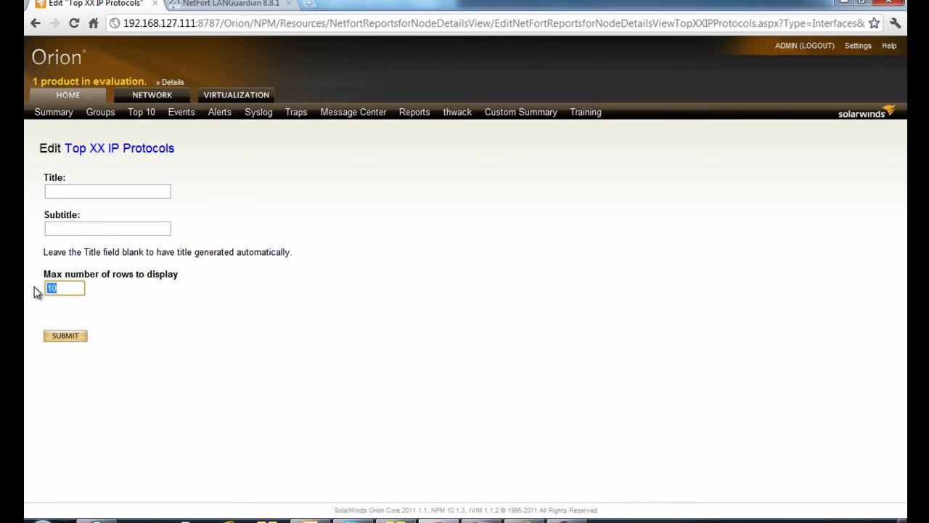
text(5)
click(111, 330)
click(66, 336)
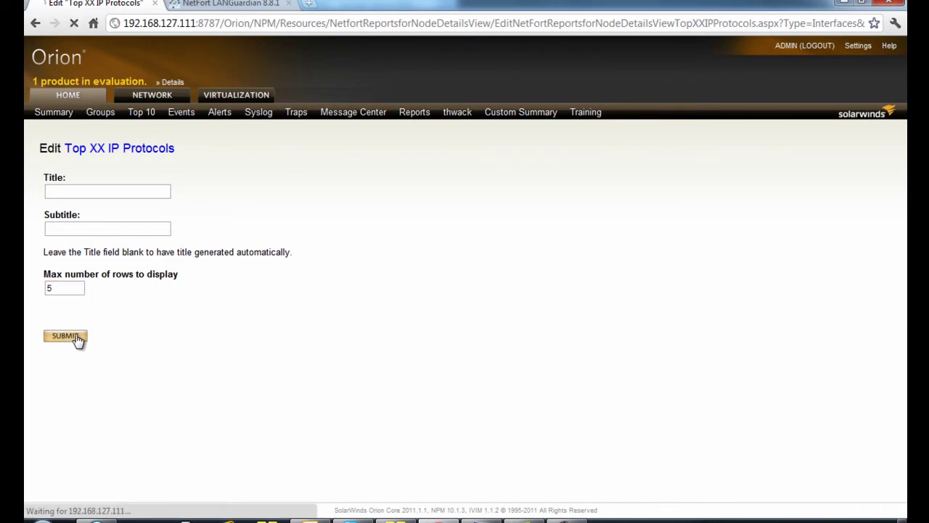
scroll(236, 283, down, 4)
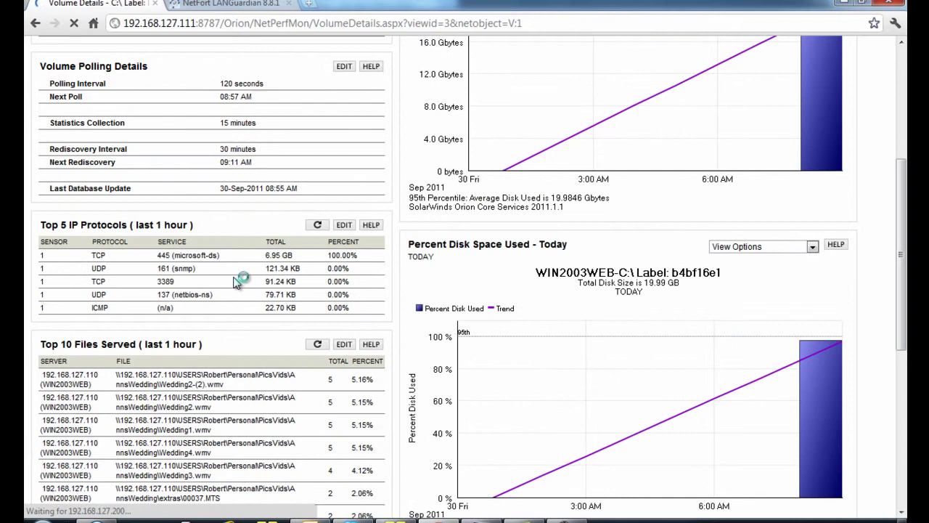
scroll(290, 285, down, 1)
scroll(294, 264, up, 3)
scroll(294, 264, up, 2)
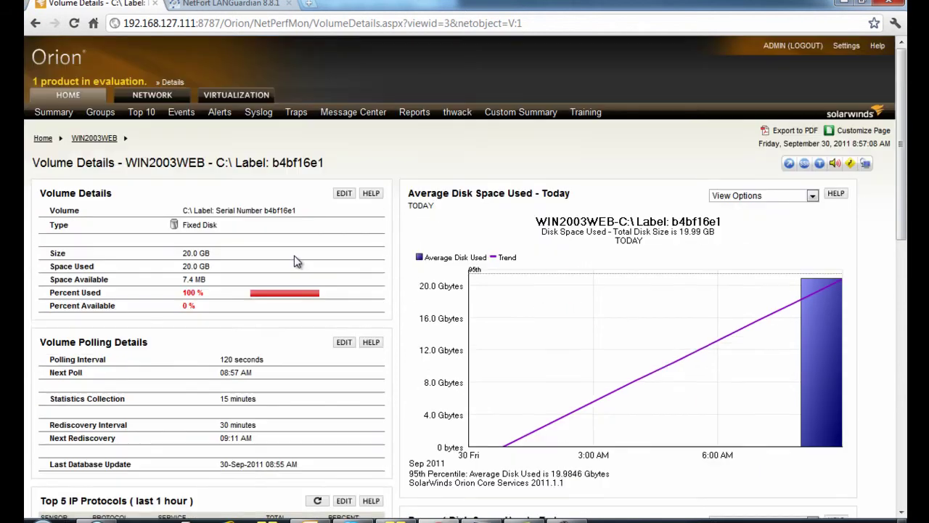